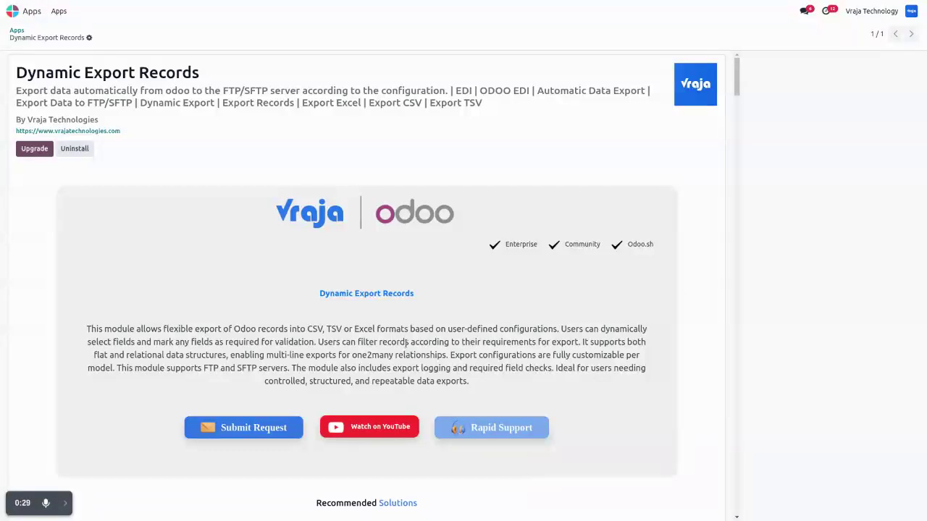
Open the Local System server record in FTP Syncing and check its connection.
{"action": "key", "text": "ctrl+Tab"}
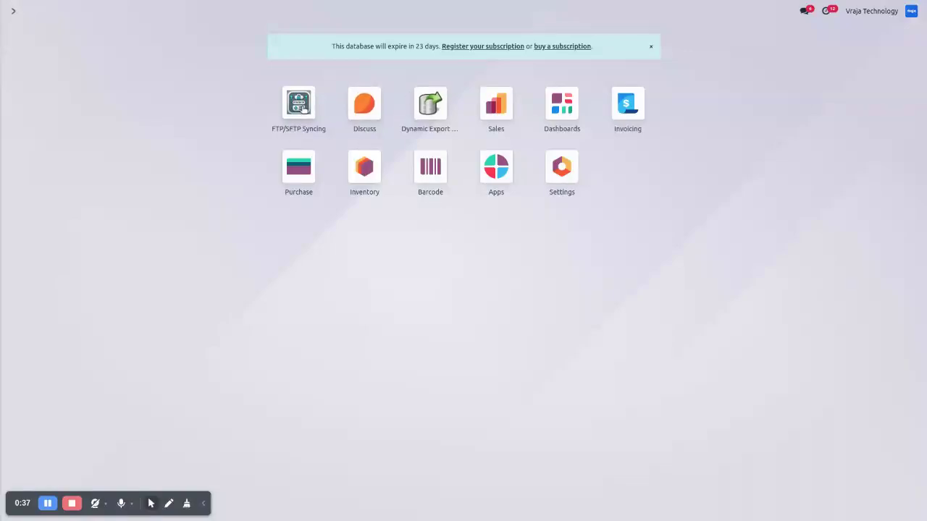
{"action": "left_click", "coordinate": [303, 108]}
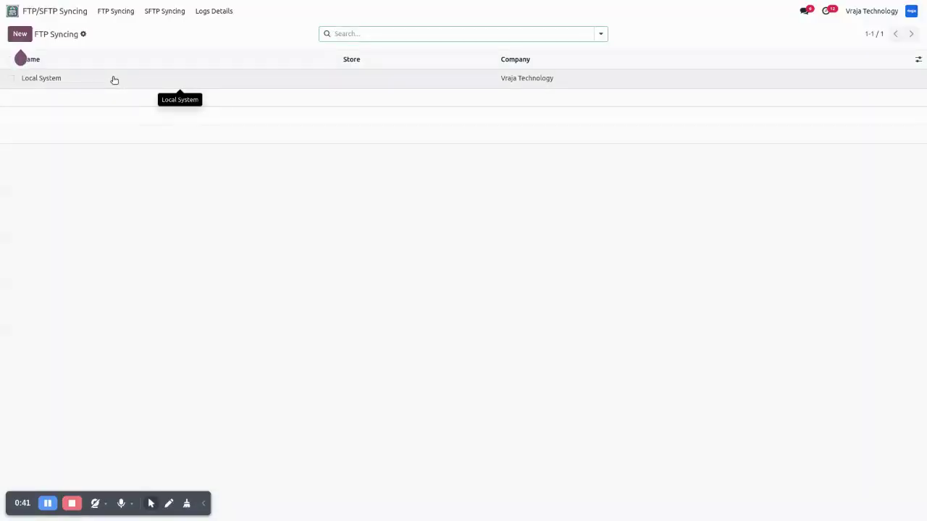
{"action": "left_click", "coordinate": [109, 13]}
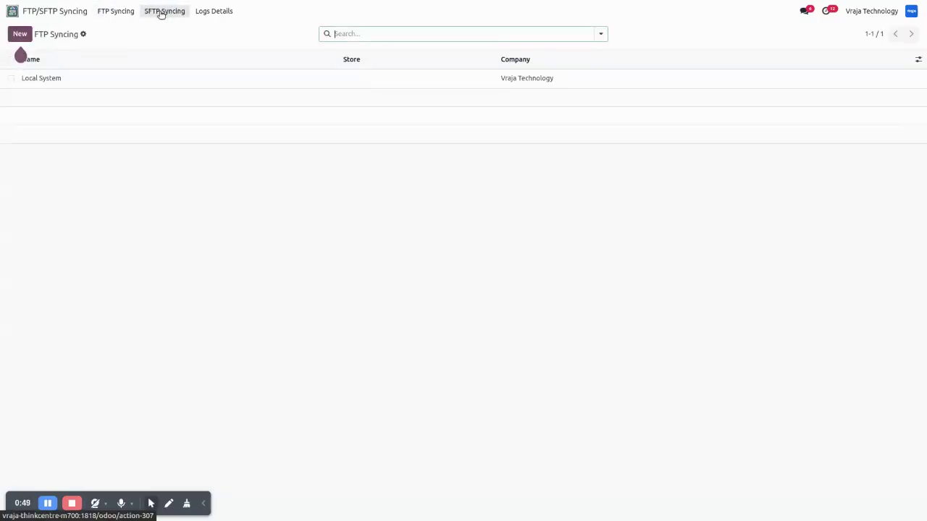
{"action": "left_click", "coordinate": [161, 12]}
{"action": "left_click", "coordinate": [109, 12]}
{"action": "left_click", "coordinate": [105, 80]}
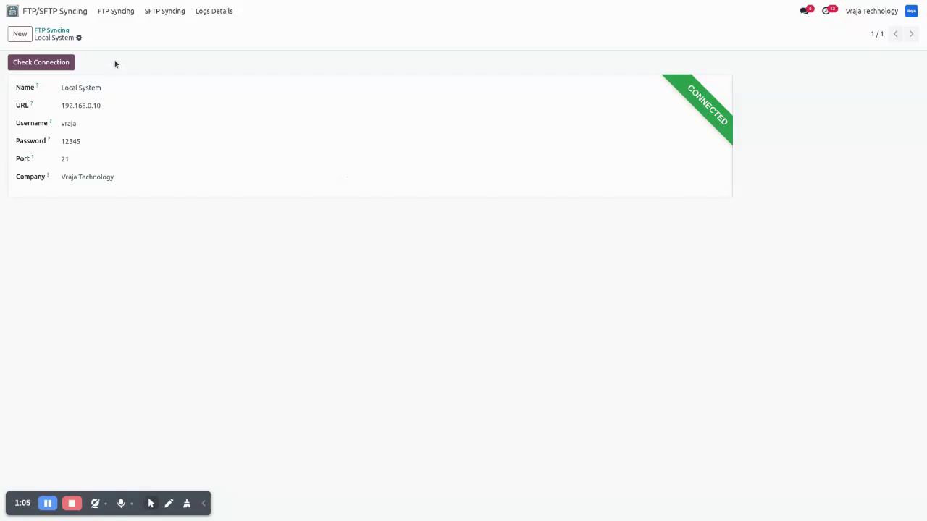
{"action": "left_click", "coordinate": [41, 63]}
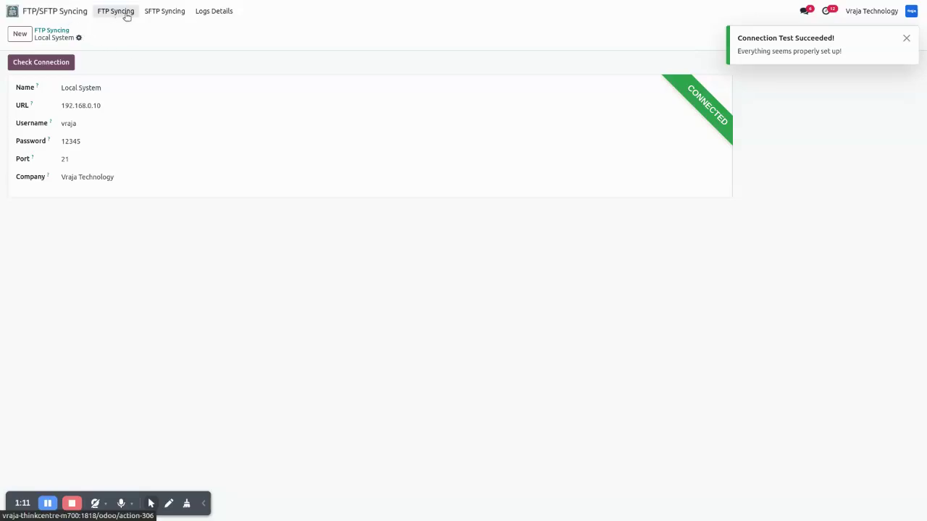
View the SFTP Syncing server list, and open the Sales Order configuration in Dynamic Export Records.
{"action": "left_click", "coordinate": [164, 12]}
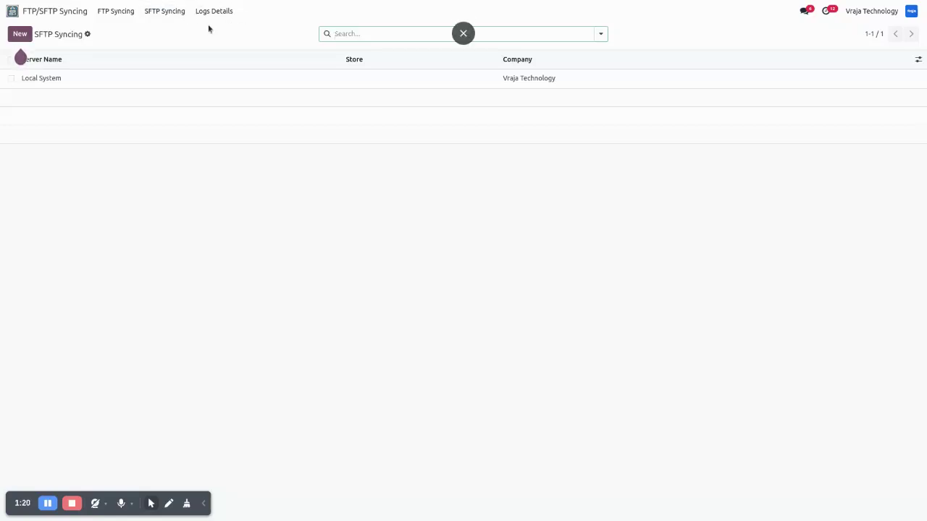
{"action": "left_click", "coordinate": [13, 10]}
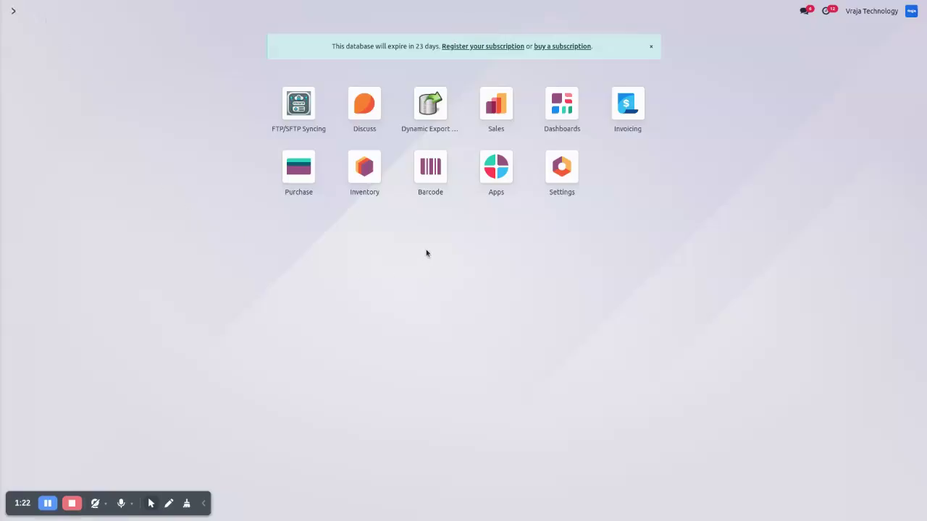
{"action": "left_click", "coordinate": [432, 109]}
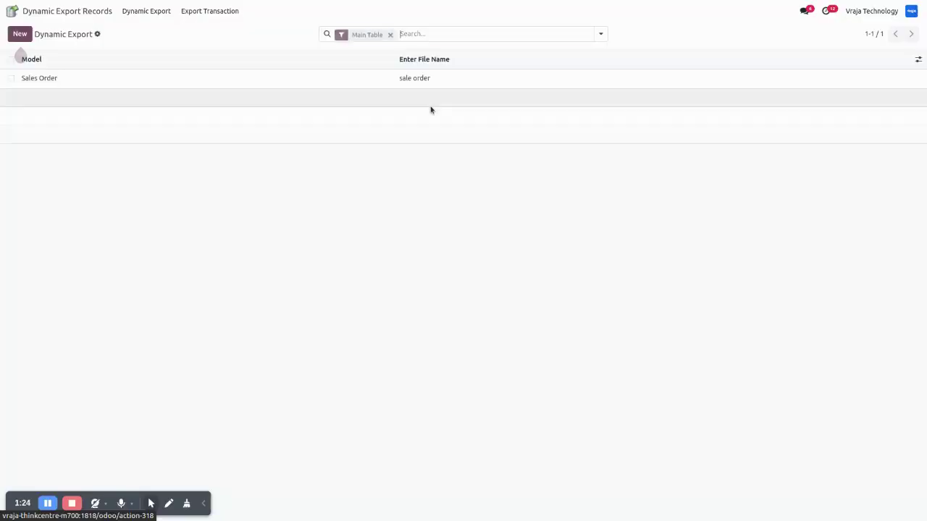
{"action": "left_click", "coordinate": [228, 86]}
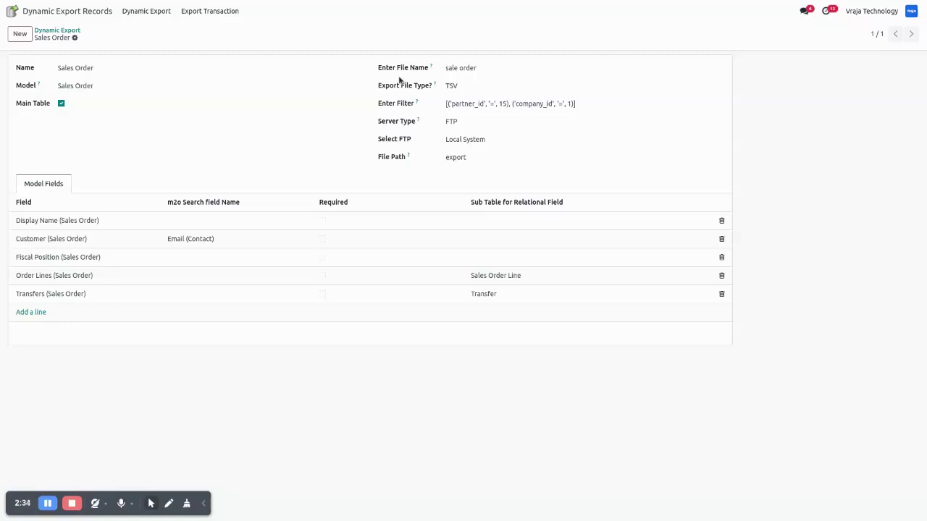
Examine the Sales Order export's file type options, FTP server choices, file path and the Customer field's m2o search field.
{"action": "left_click", "coordinate": [467, 87]}
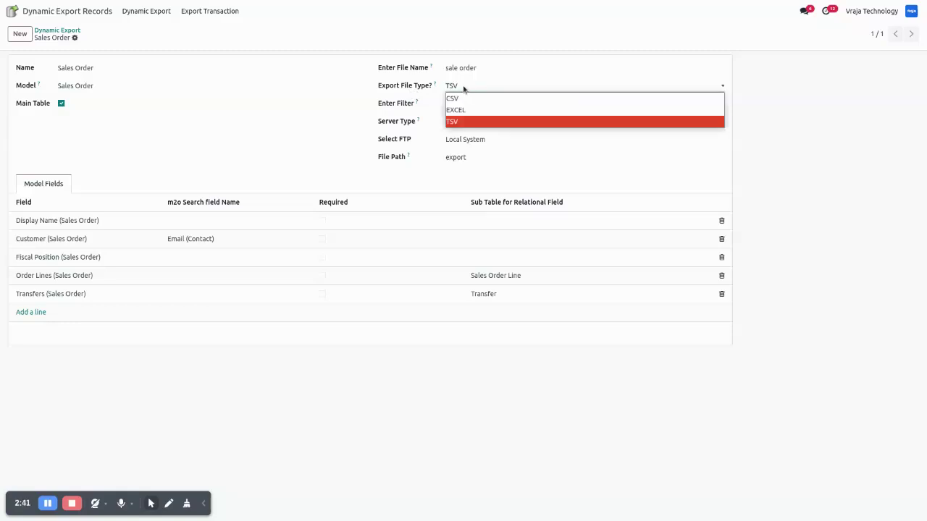
{"action": "left_click", "coordinate": [398, 86]}
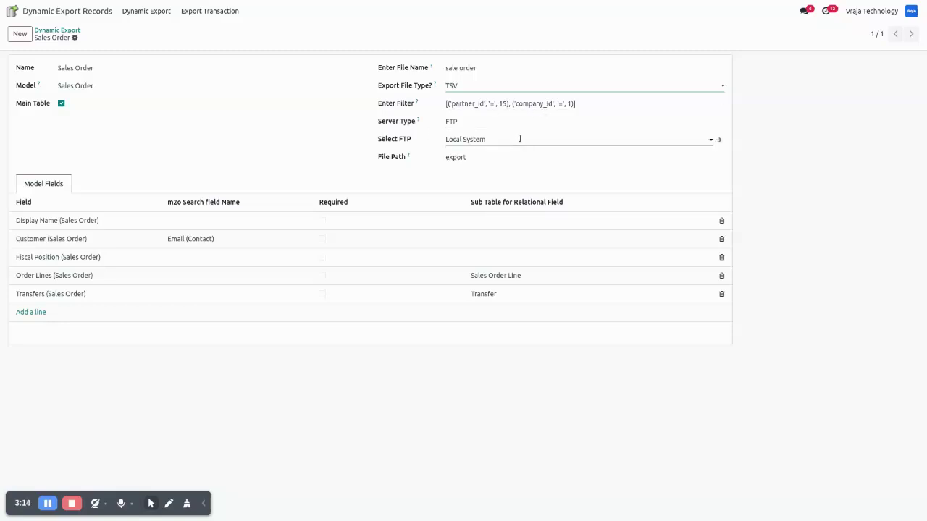
{"action": "left_click", "coordinate": [694, 139]}
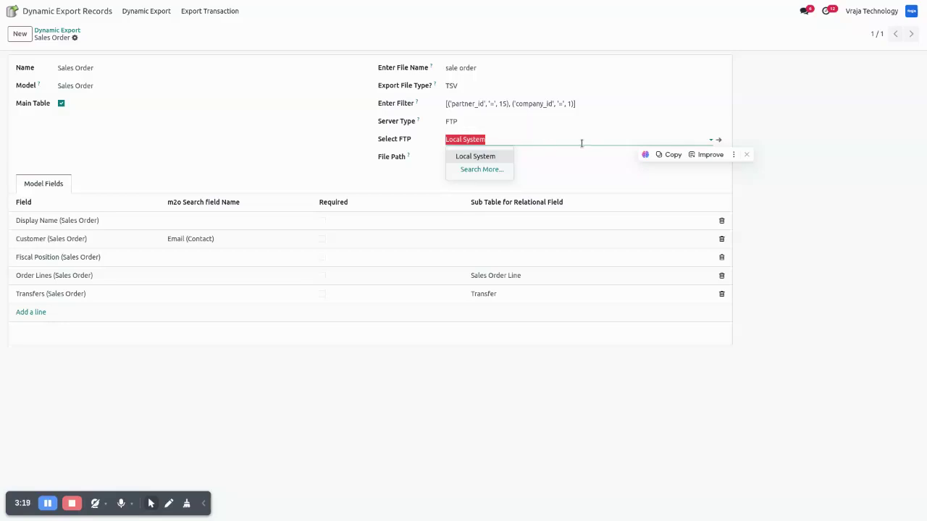
{"action": "left_click", "coordinate": [794, 151]}
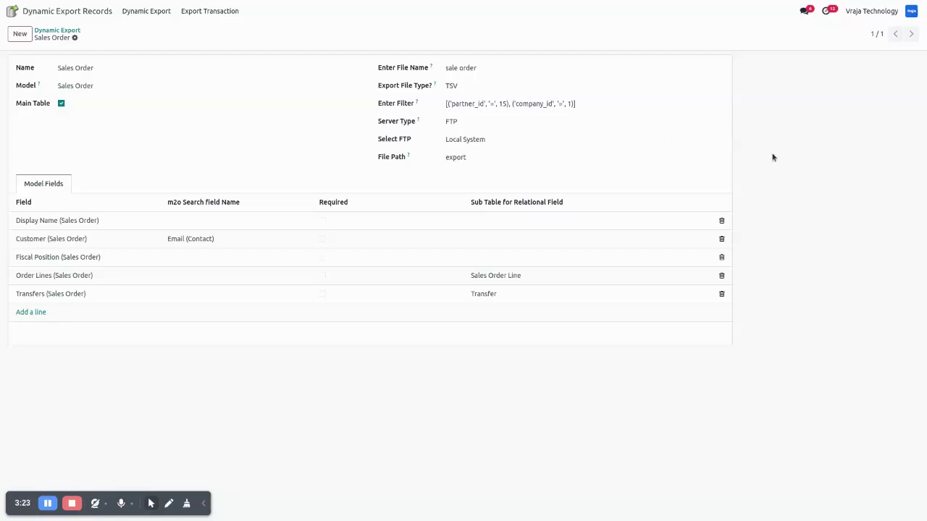
{"action": "left_click", "coordinate": [548, 158]}
{"action": "left_click", "coordinate": [418, 177]}
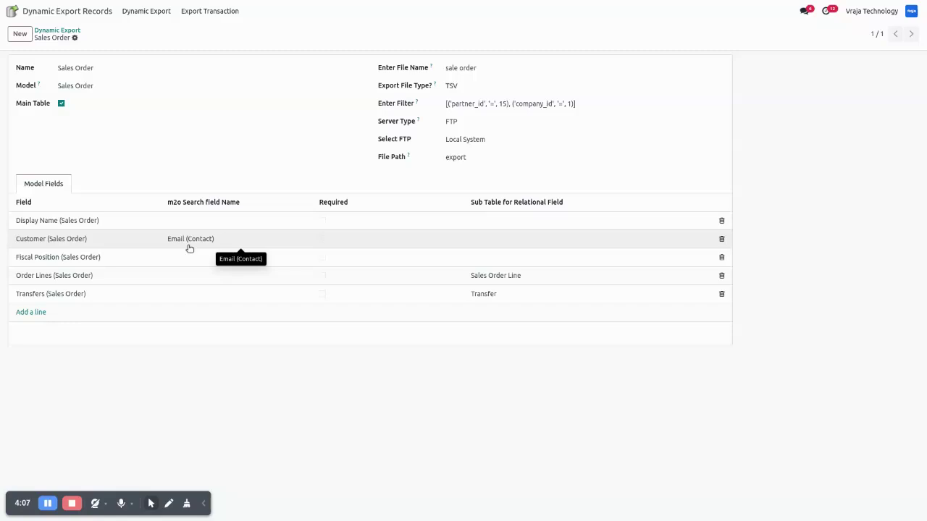
{"action": "left_click", "coordinate": [233, 242]}
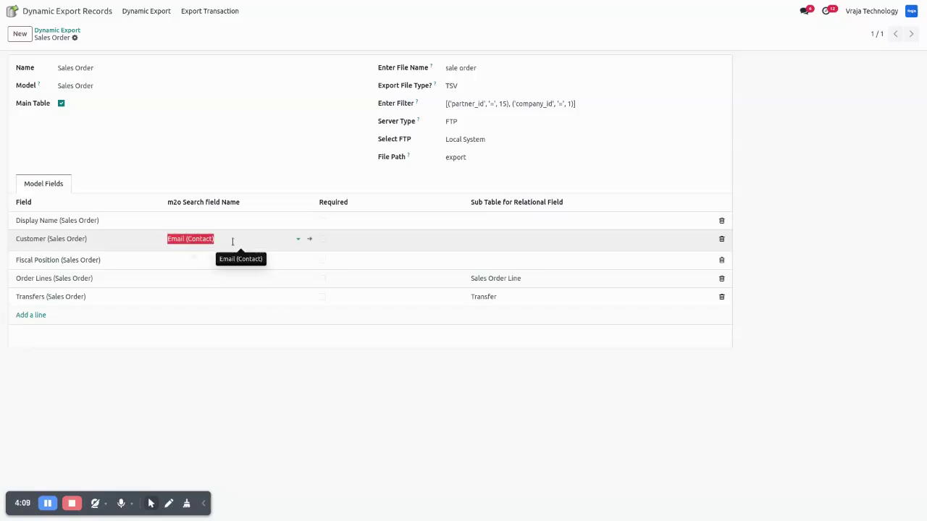
{"action": "left_click", "coordinate": [225, 185]}
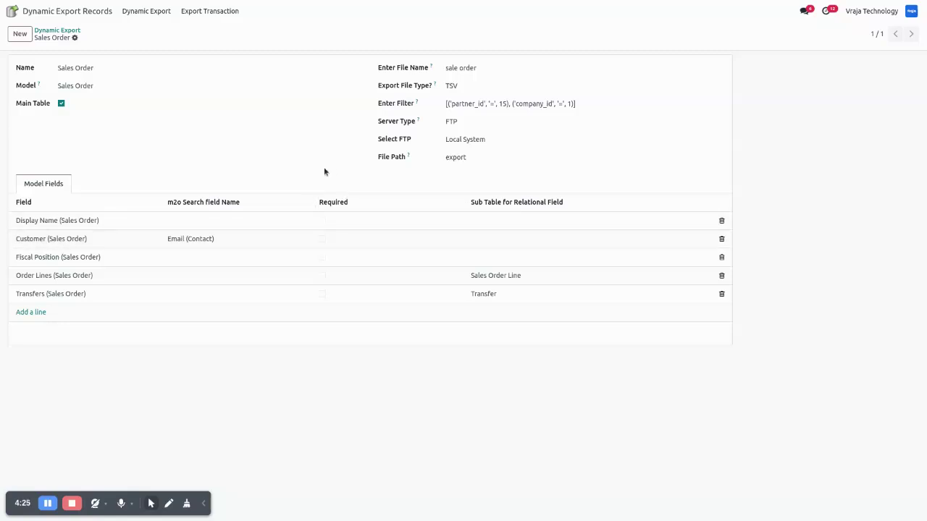
{"action": "left_click", "coordinate": [206, 506]}
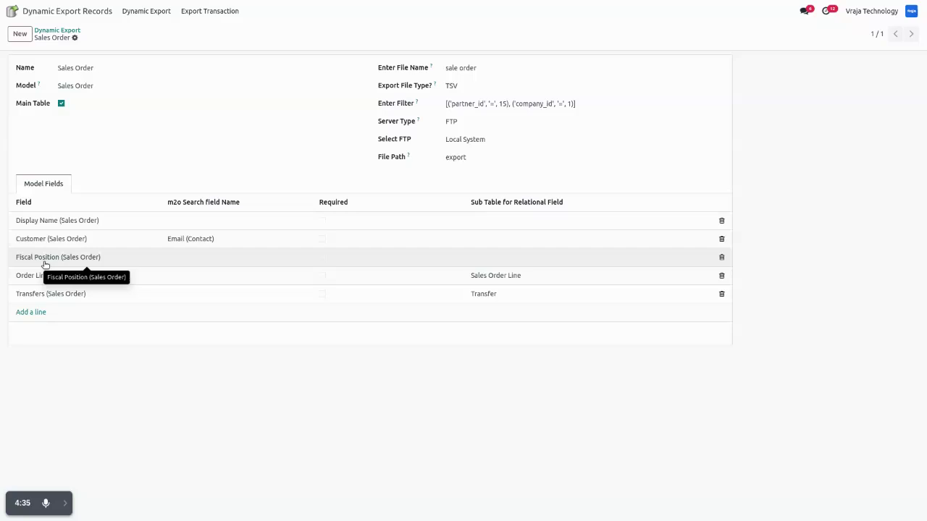
Mark the Fiscal Position field as required and save, and clear that requirement and save again.
{"action": "left_click", "coordinate": [322, 259]}
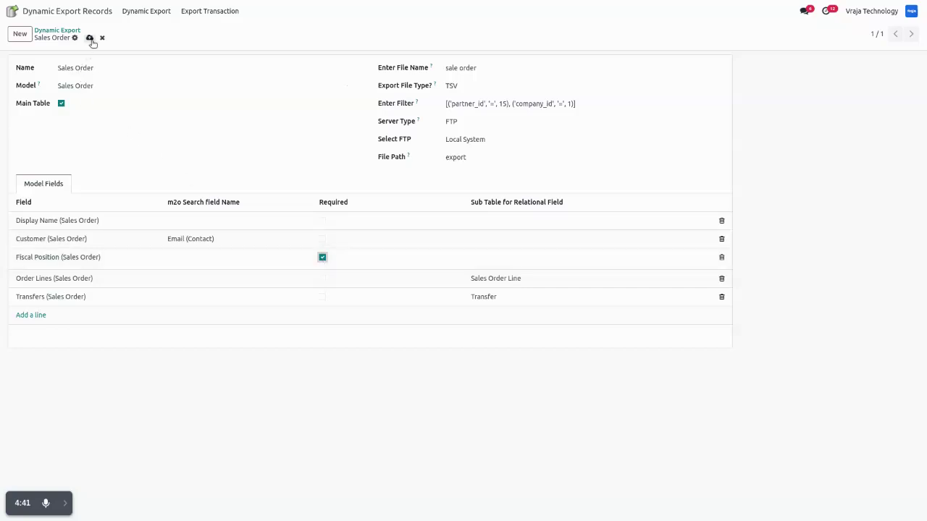
{"action": "left_click", "coordinate": [89, 37]}
{"action": "left_click", "coordinate": [323, 258]}
{"action": "left_click", "coordinate": [102, 37]}
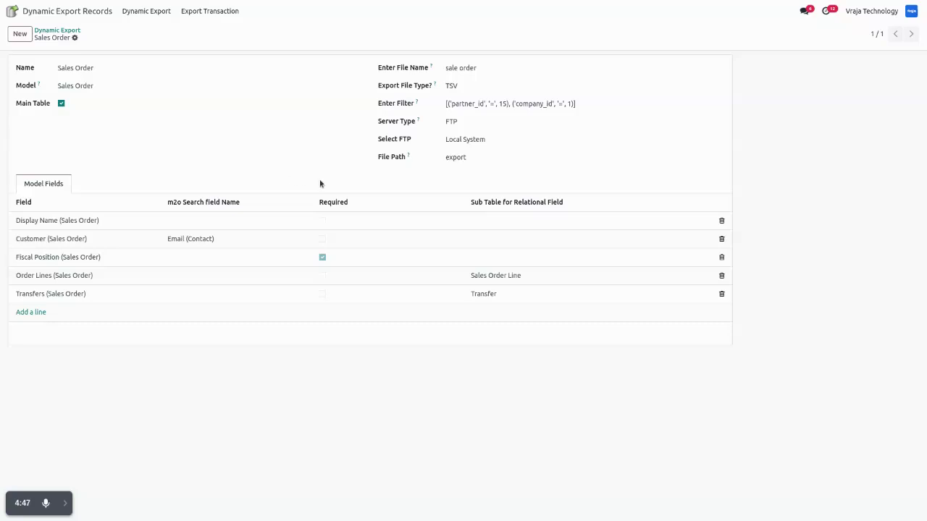
{"action": "left_click", "coordinate": [323, 257]}
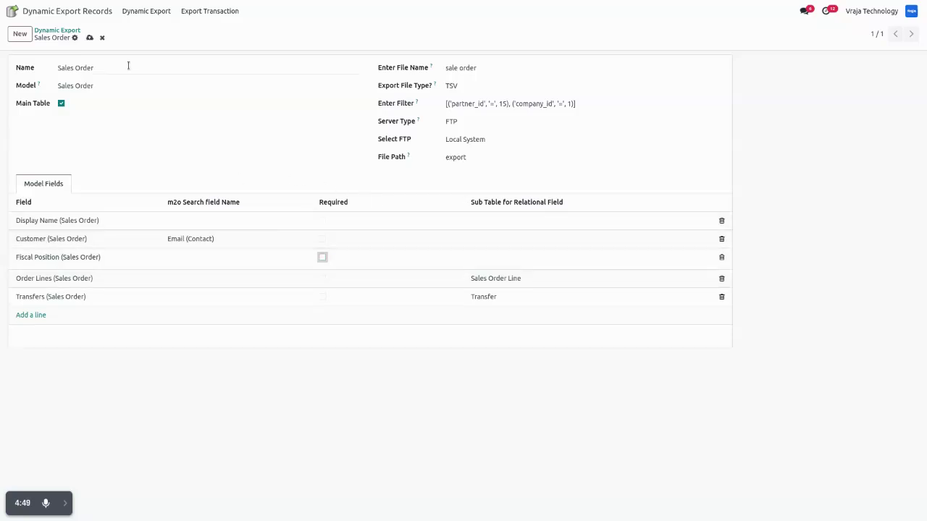
{"action": "left_click", "coordinate": [89, 38]}
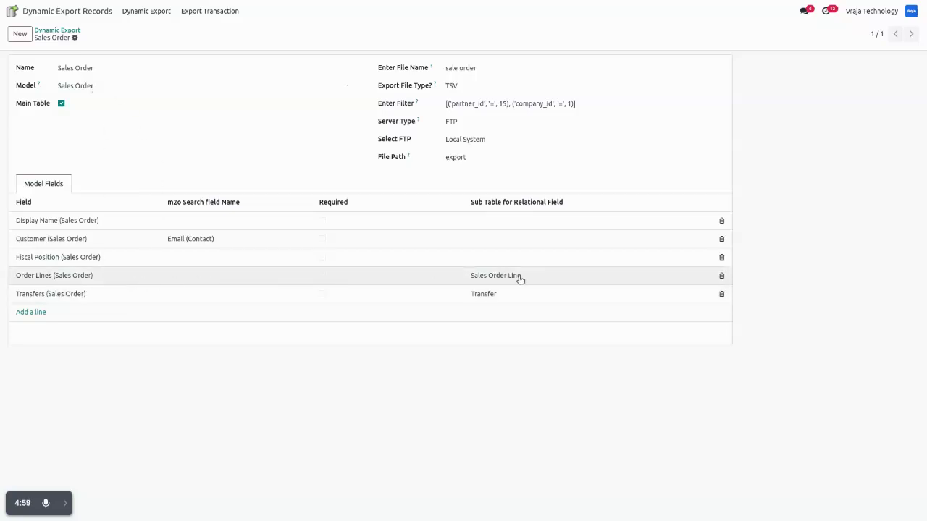
Open the Sales Order Line sub table of the Order Lines field to review its fields, and return to the Dynamic Export list.
{"action": "left_click", "coordinate": [592, 278]}
{"action": "left_click", "coordinate": [710, 276]}
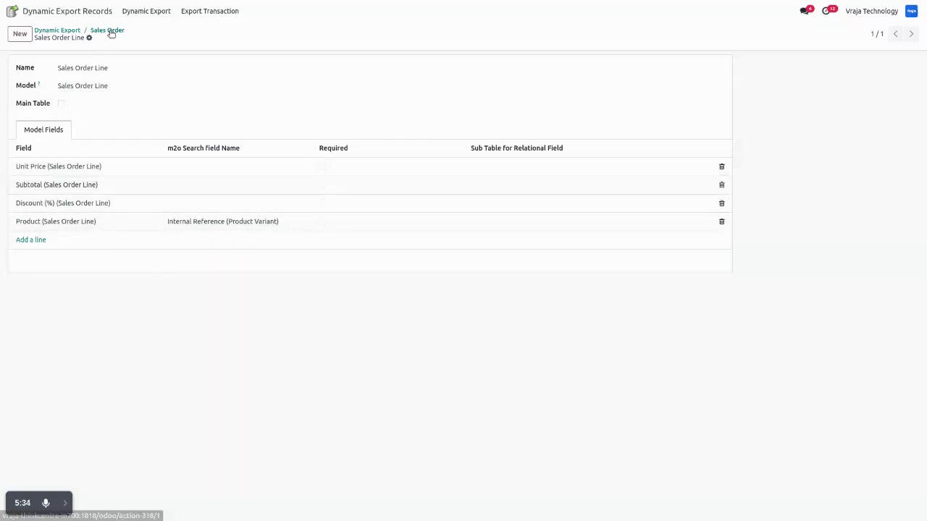
{"action": "left_click", "coordinate": [66, 32]}
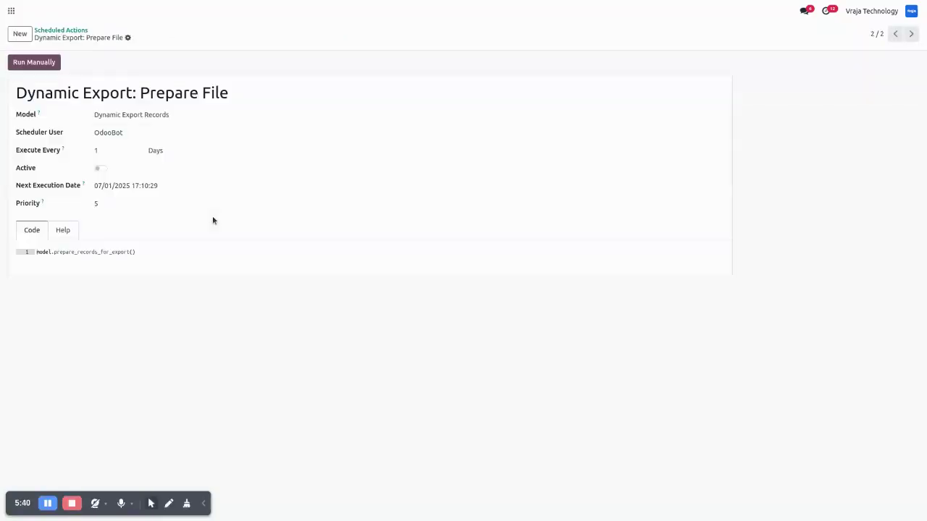
Open the "Dynamic Export: Prepare File" scheduled action from the Scheduled Actions list and run it manually.
{"action": "left_click", "coordinate": [80, 32]}
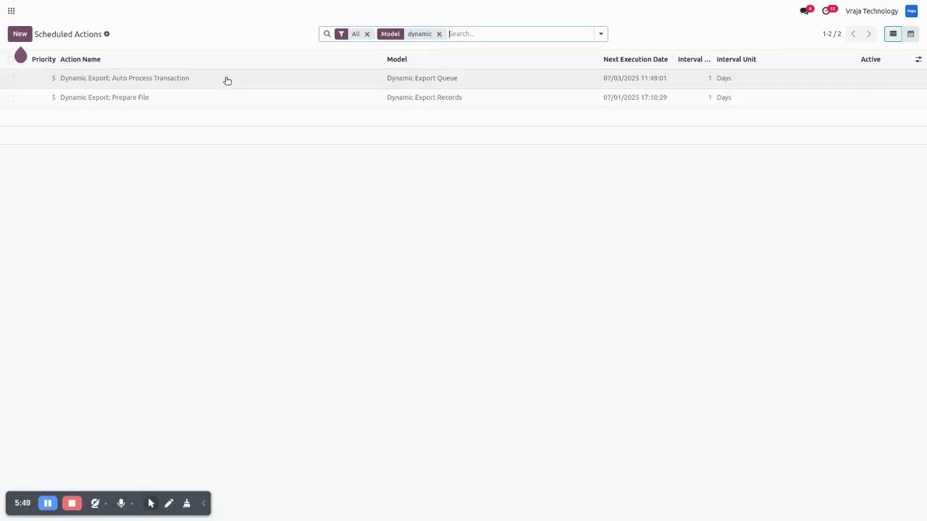
{"action": "left_click", "coordinate": [190, 105]}
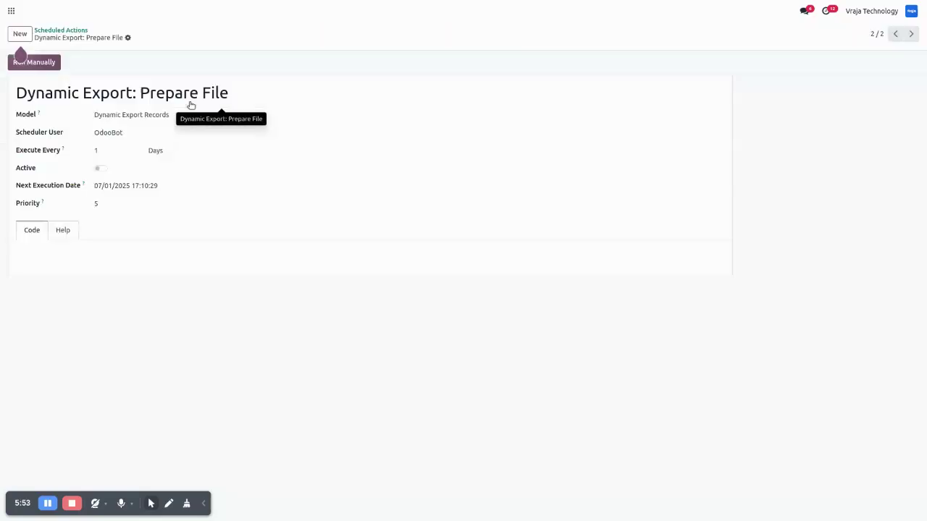
{"action": "left_click", "coordinate": [42, 64]}
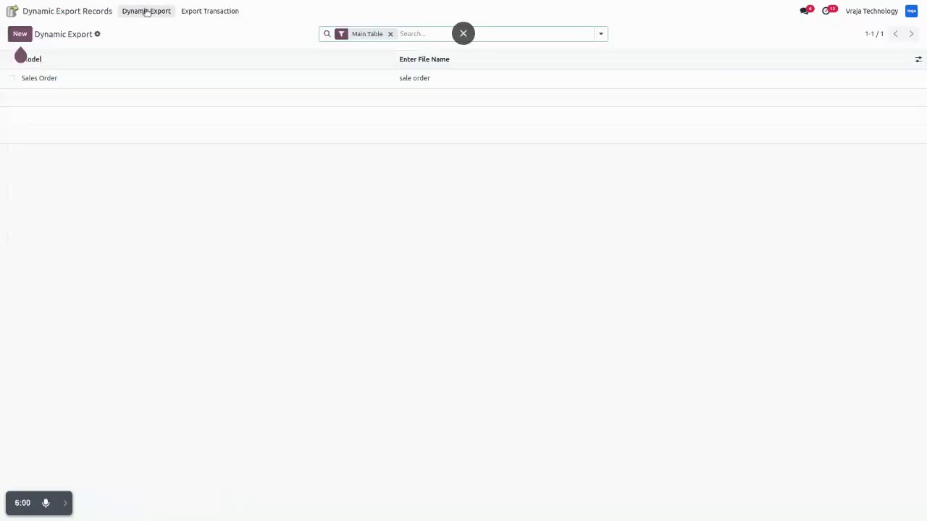
Inspect the newest sale order transaction in the Export Transaction list and return to the list.
{"action": "left_click", "coordinate": [207, 15]}
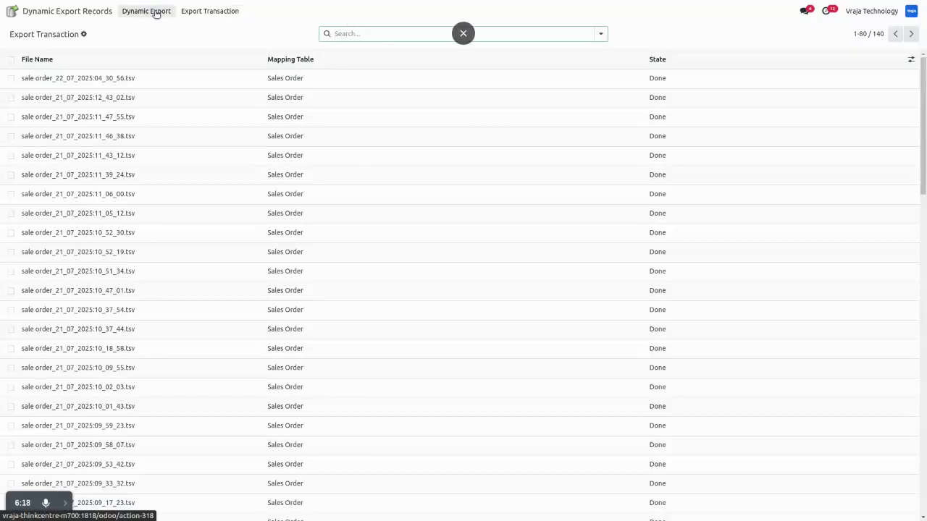
{"action": "key", "text": "ctrl+Tab"}
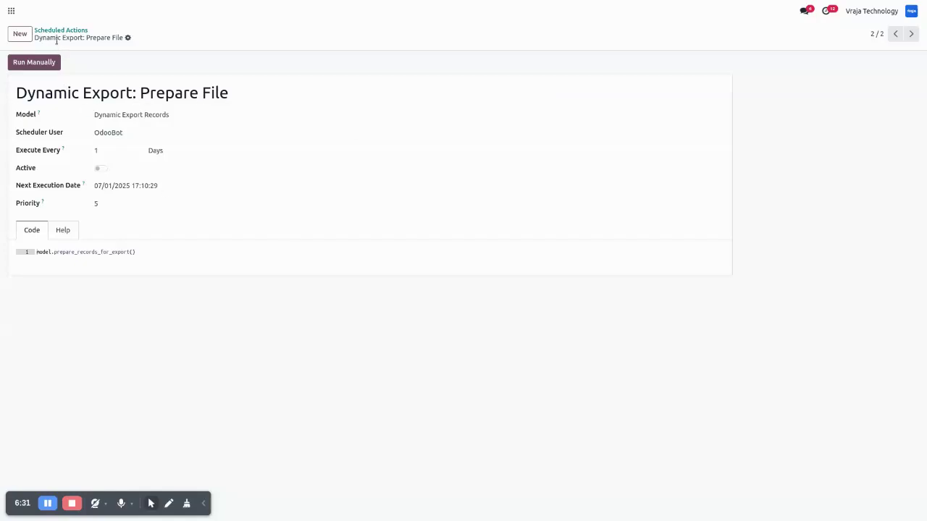
{"action": "key", "text": "ctrl+Tab"}
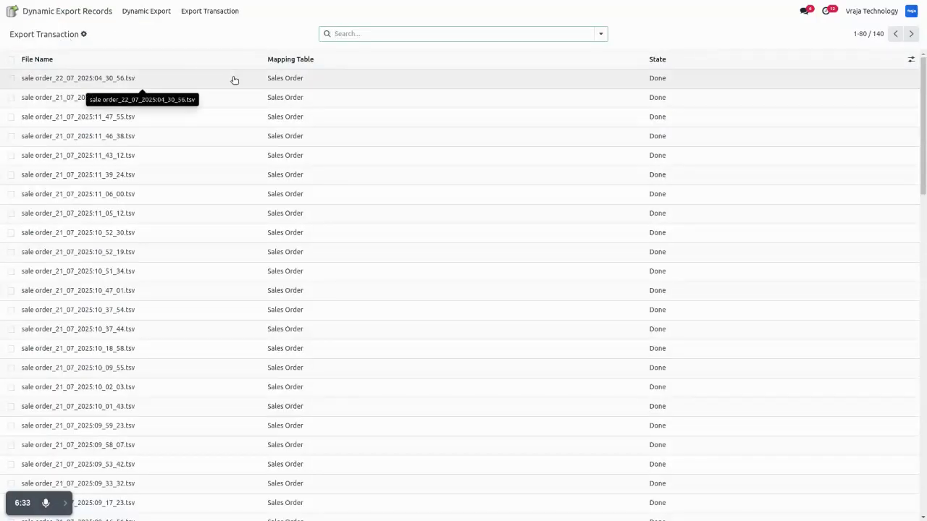
{"action": "left_click", "coordinate": [615, 80]}
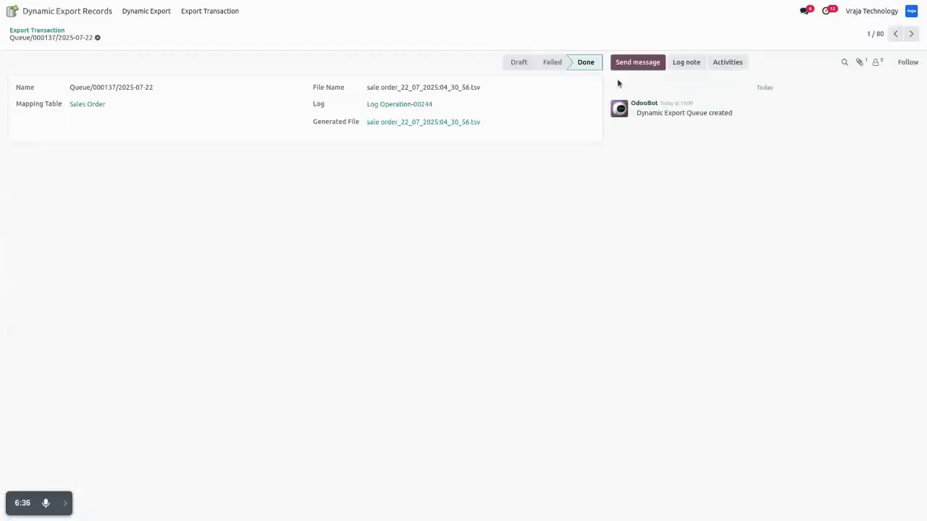
{"action": "left_click", "coordinate": [41, 33]}
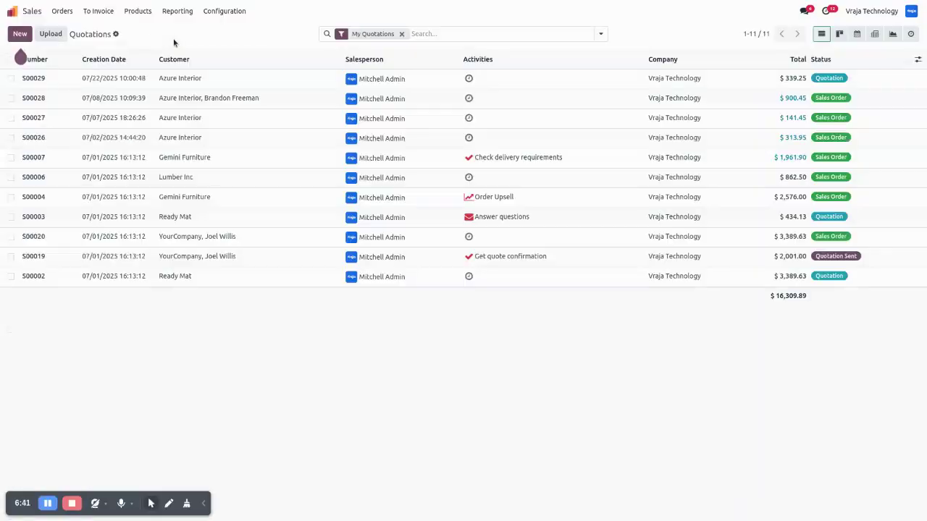
Create a quotation in Sales for customer Azure Interior with one product line and save it.
{"action": "left_click", "coordinate": [19, 33]}
{"action": "left_click", "coordinate": [180, 114]}
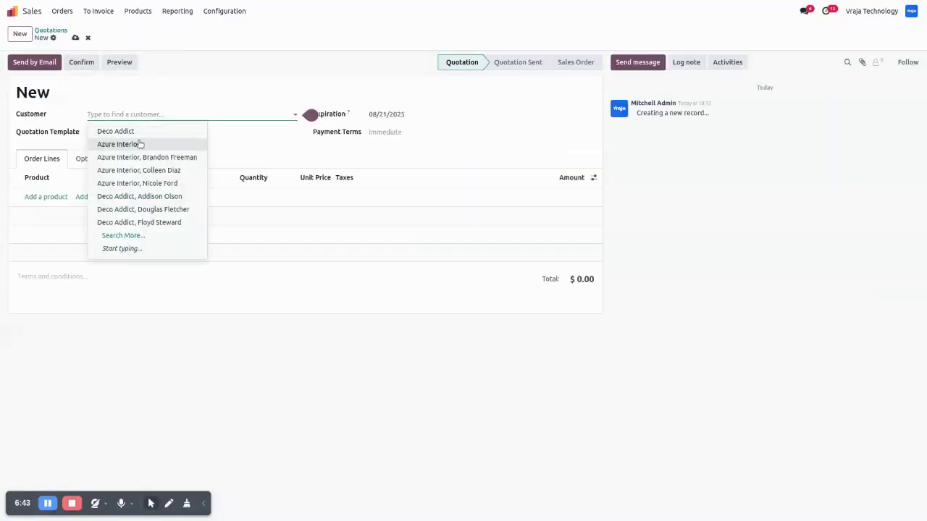
{"action": "left_click", "coordinate": [139, 142]}
{"action": "left_click", "coordinate": [54, 226]}
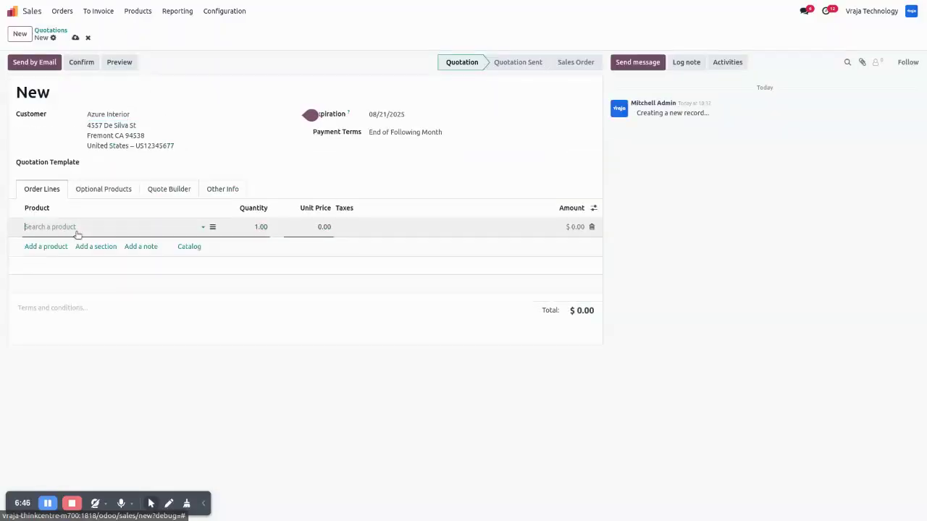
{"action": "left_click", "coordinate": [78, 243]}
{"action": "left_click", "coordinate": [246, 334]}
{"action": "left_click", "coordinate": [75, 37]}
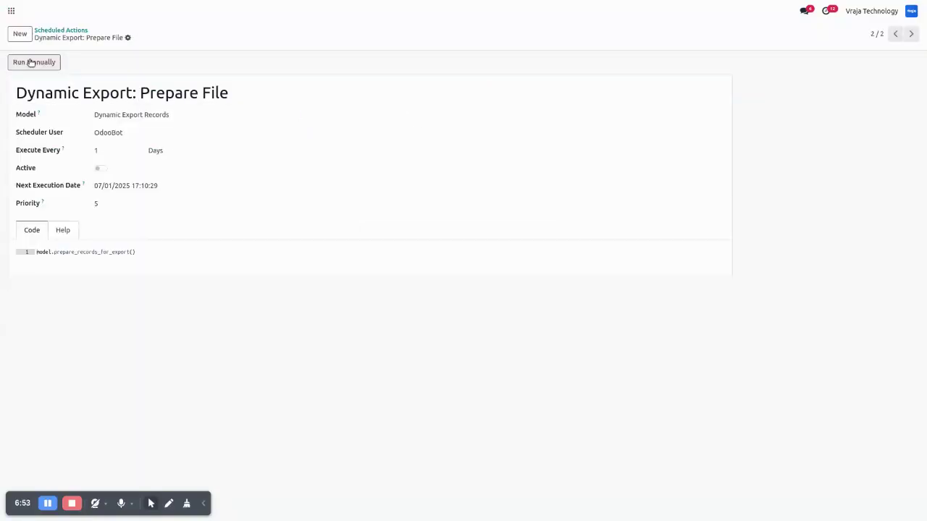
Run the "Dynamic Export: Prepare File" scheduled action manually to export the new quotation.
{"action": "left_click", "coordinate": [30, 62]}
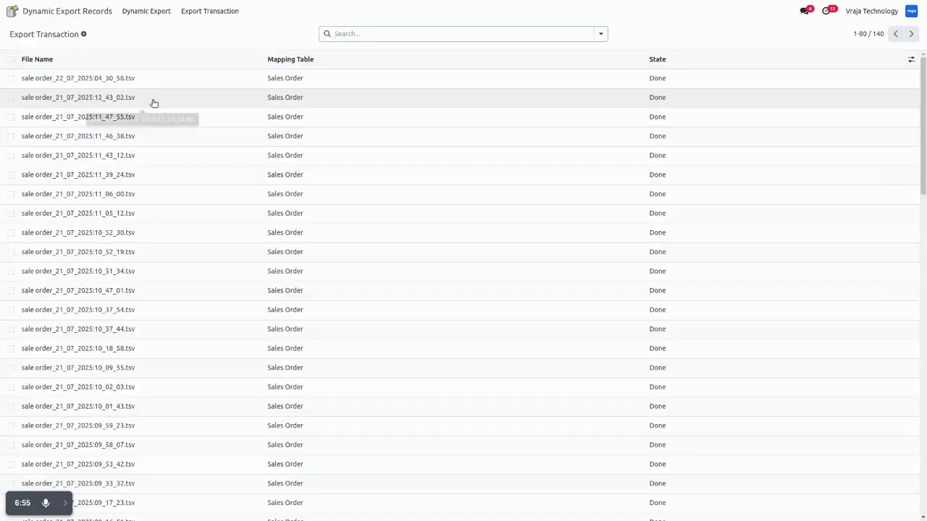
Open the newest sale order transaction in the Export Transaction list to check its state and generated file.
{"action": "left_click", "coordinate": [352, 79]}
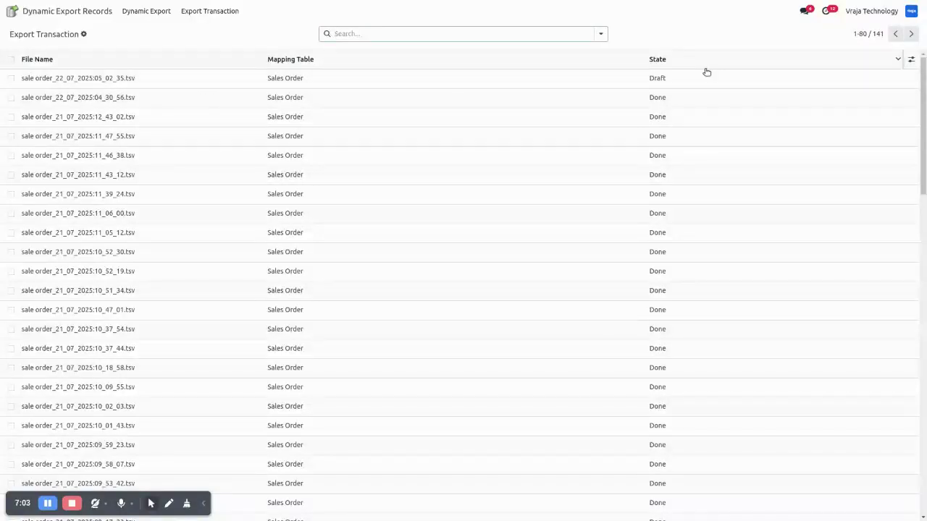
{"action": "left_click", "coordinate": [646, 81]}
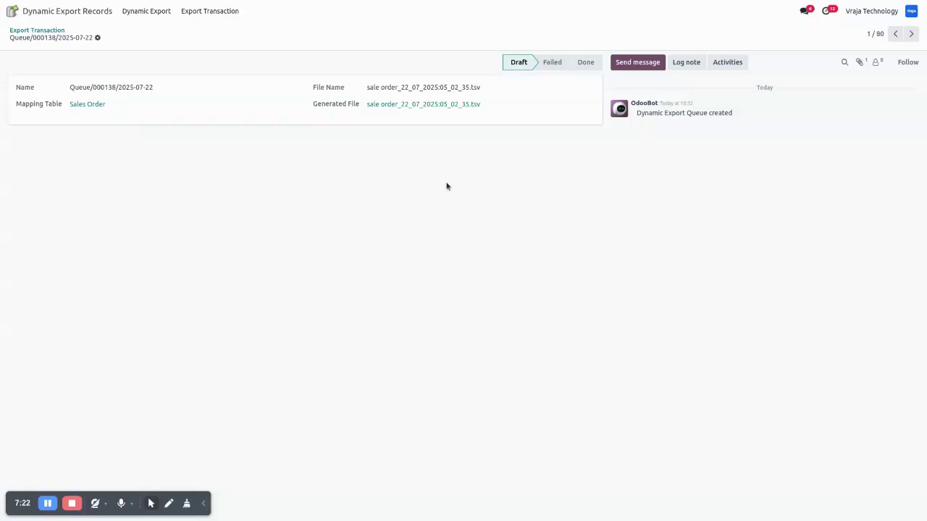
Open the "Dynamic Export: Auto Process Transaction" scheduled action and run it manually to upload the prepared file.
{"action": "key", "text": "ctrl+Tab"}
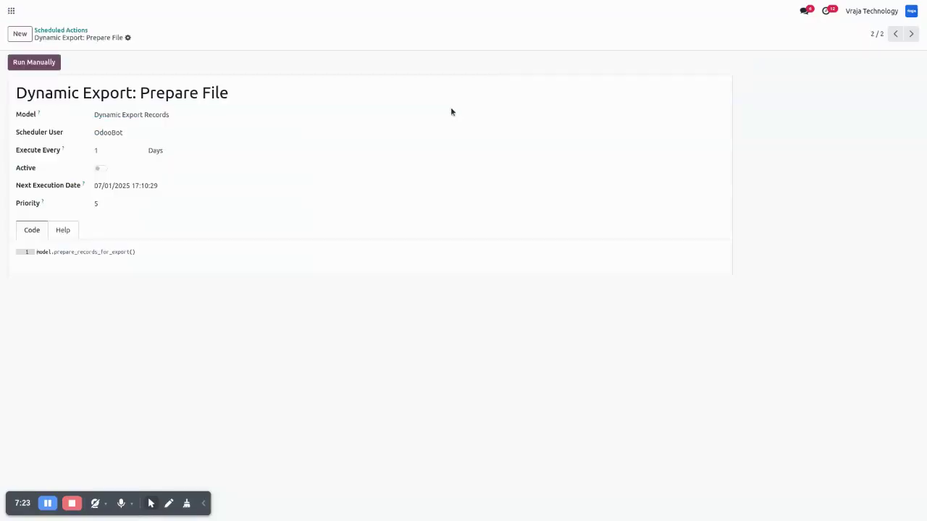
{"action": "left_click", "coordinate": [61, 34]}
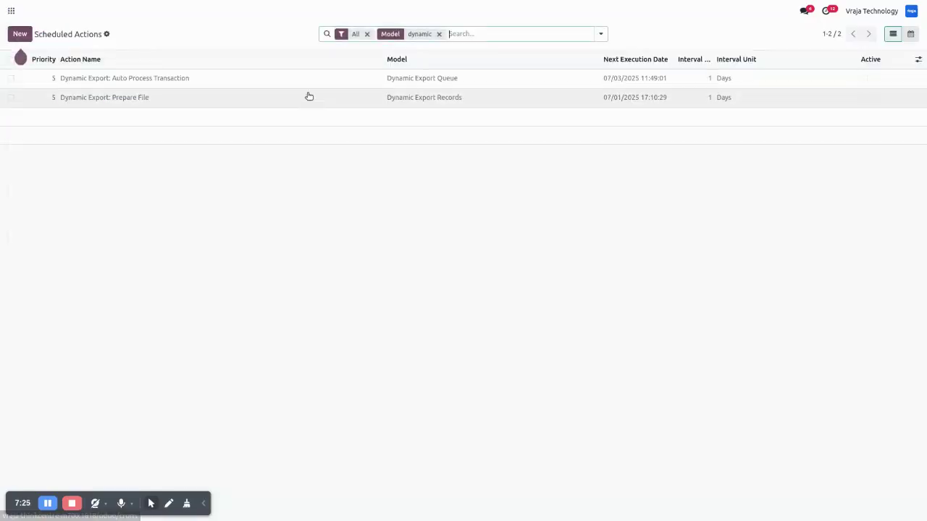
{"action": "left_click", "coordinate": [306, 85]}
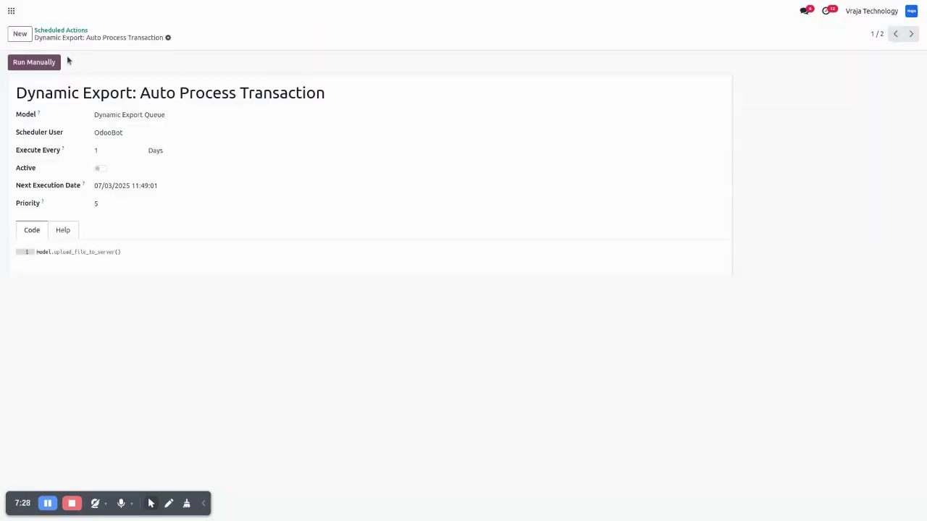
{"action": "left_click", "coordinate": [37, 66]}
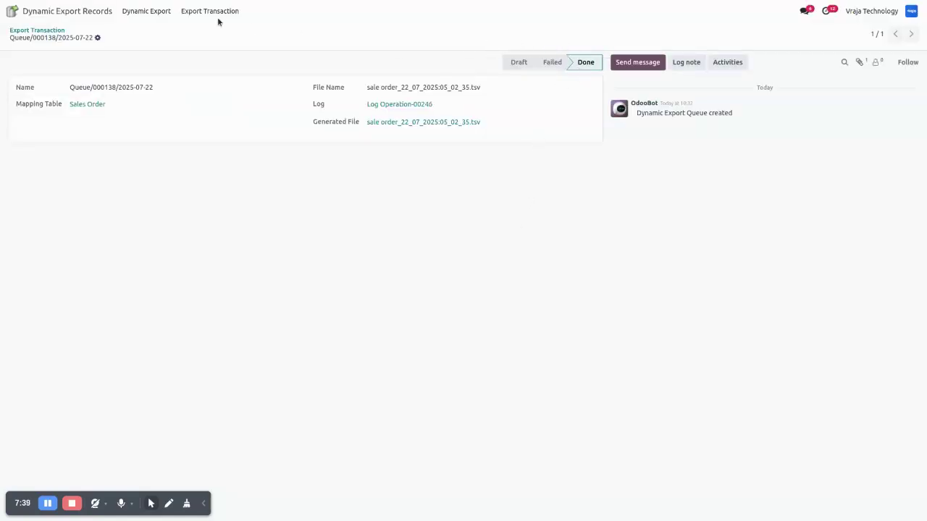
Inspect the log operation linked to the processed transaction for its upload message and return to the Export Transaction list.
{"action": "left_click", "coordinate": [386, 105]}
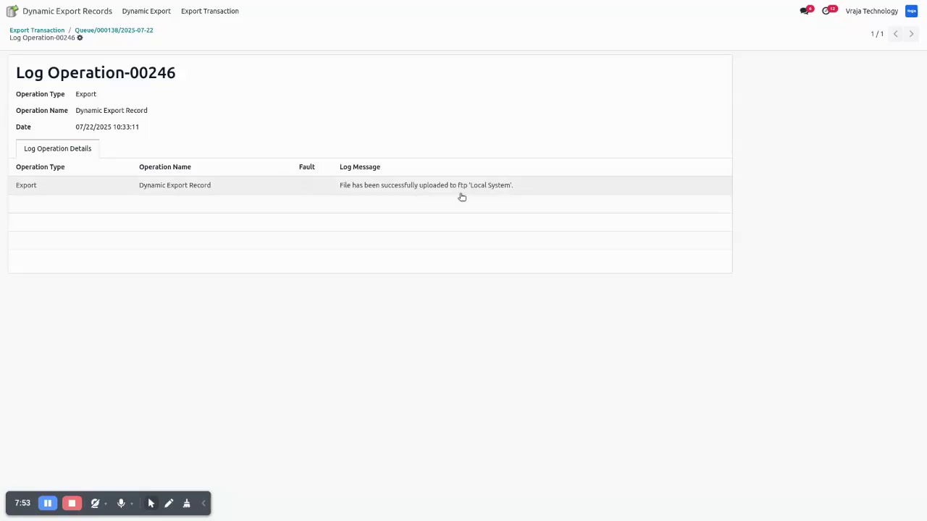
{"action": "left_click", "coordinate": [56, 30]}
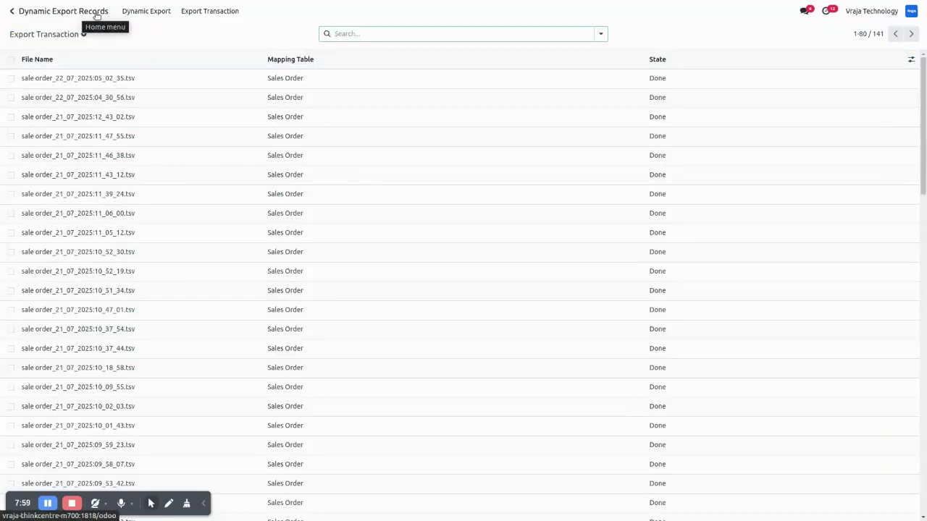
View the Dynamic Export configuration list and return to the home screen with all apps.
{"action": "left_click", "coordinate": [139, 13]}
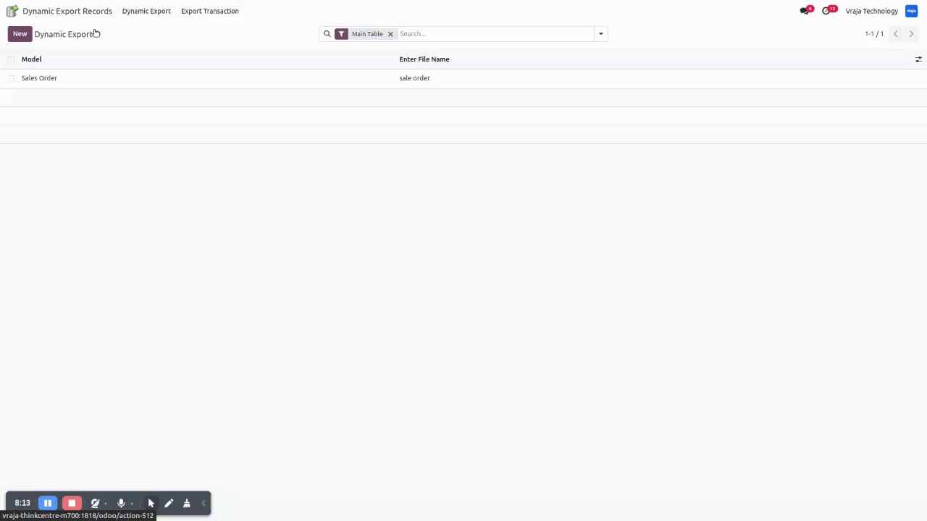
{"action": "left_click", "coordinate": [13, 11]}
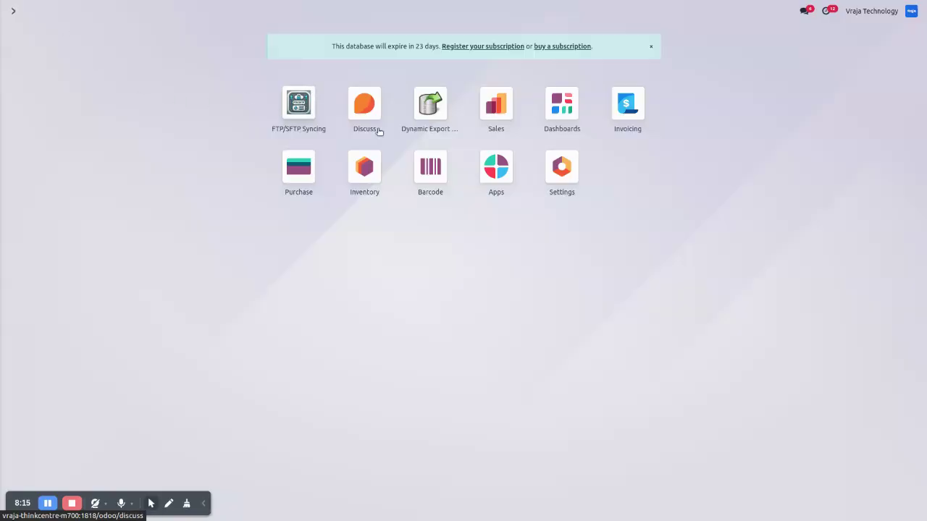